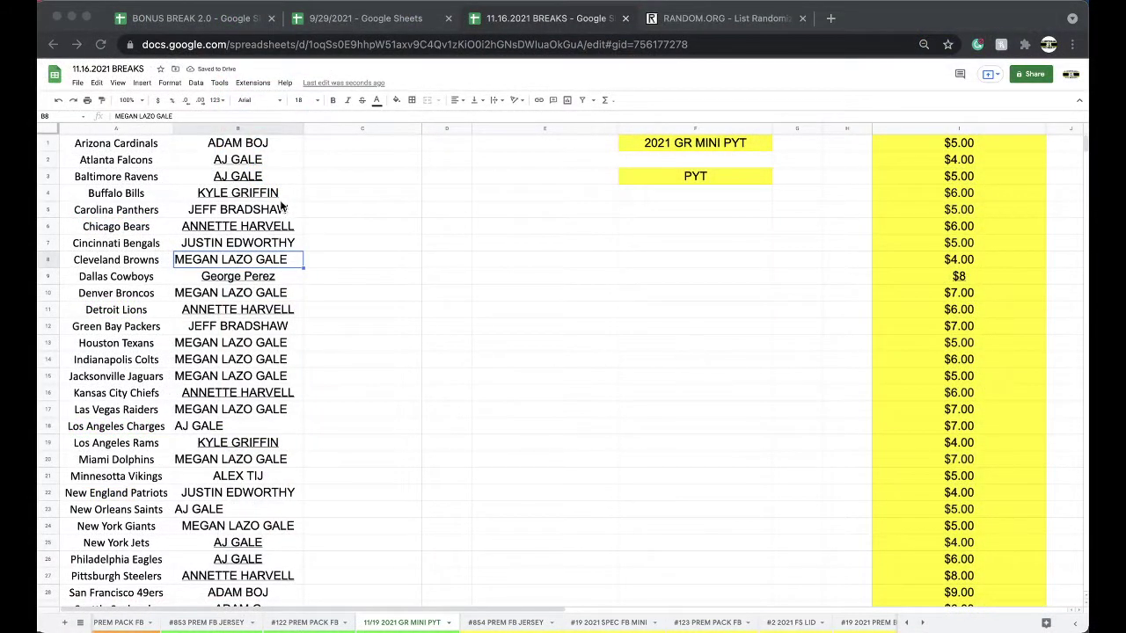
# Sort the roster sheet A to Z by owner name in column B.
pyautogui.click(202, 128)
pyautogui.click(196, 83)
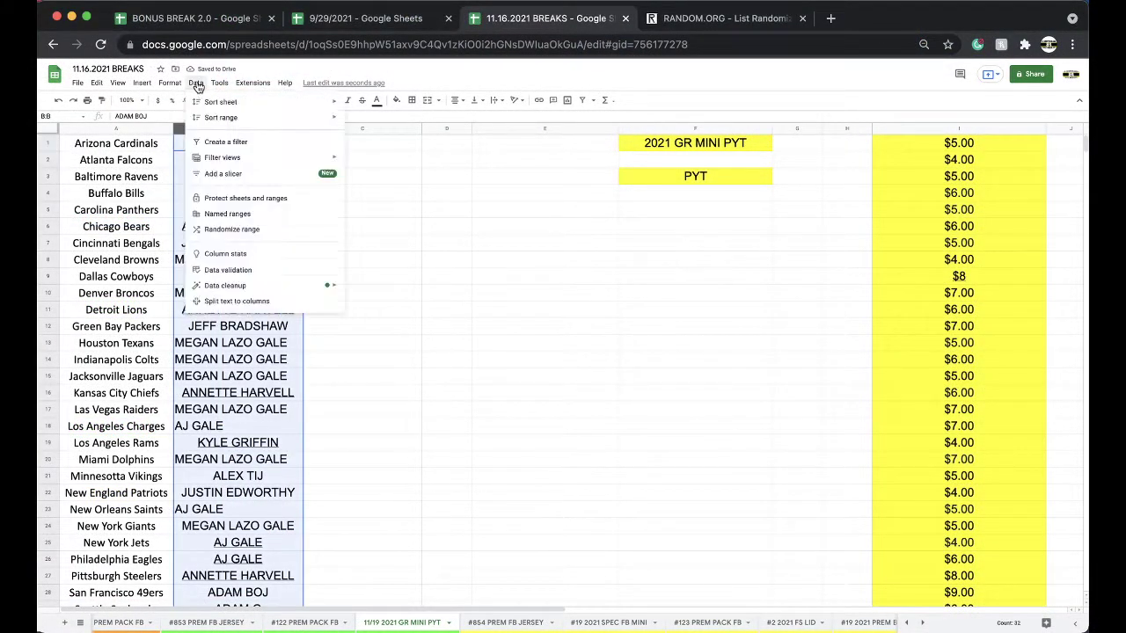
pyautogui.moveTo(220, 102)
pyautogui.click(387, 103)
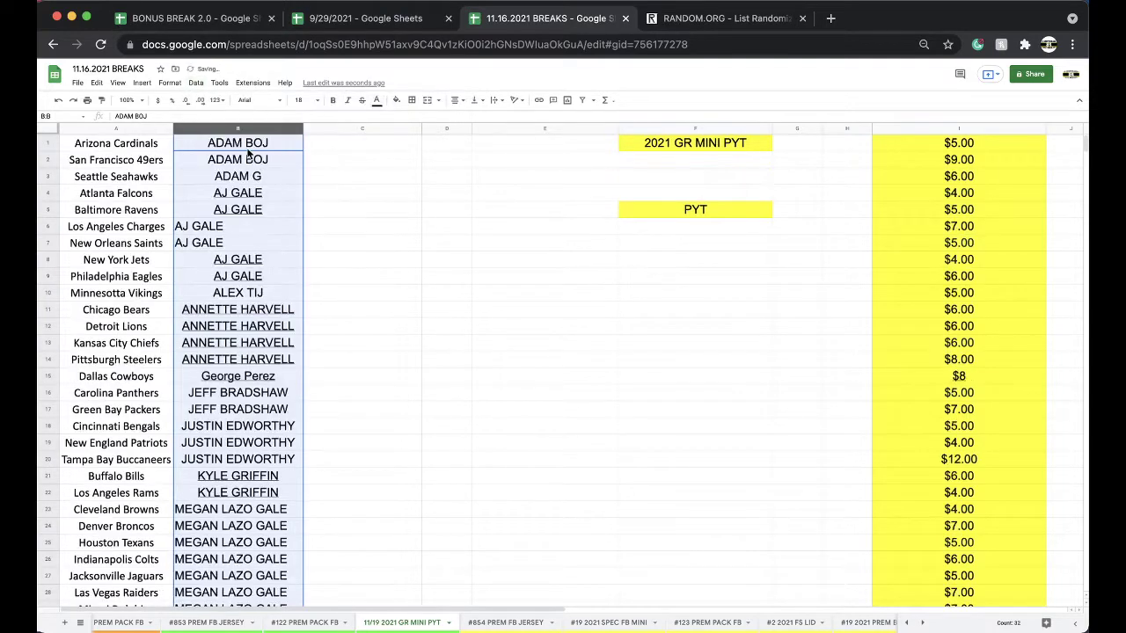
# Center-align the owner names in column B.
pyautogui.click(454, 99)
pyautogui.click(469, 123)
pyautogui.click(276, 141)
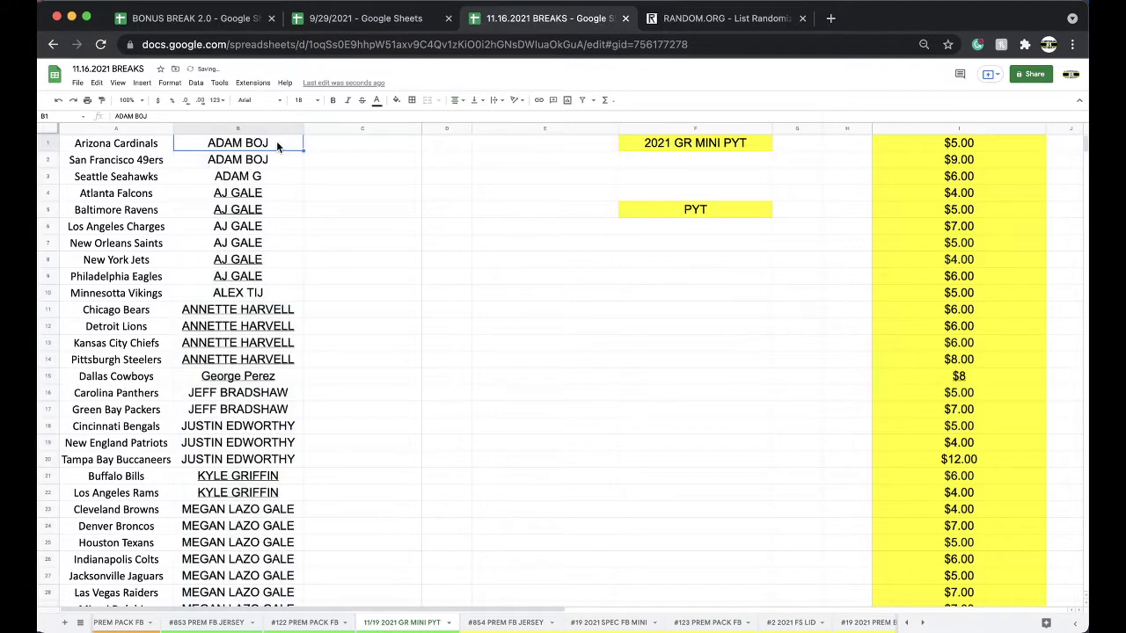
# Step down through the centered column B to review each owner name.
pyautogui.press('Down')
pyautogui.press('Down')
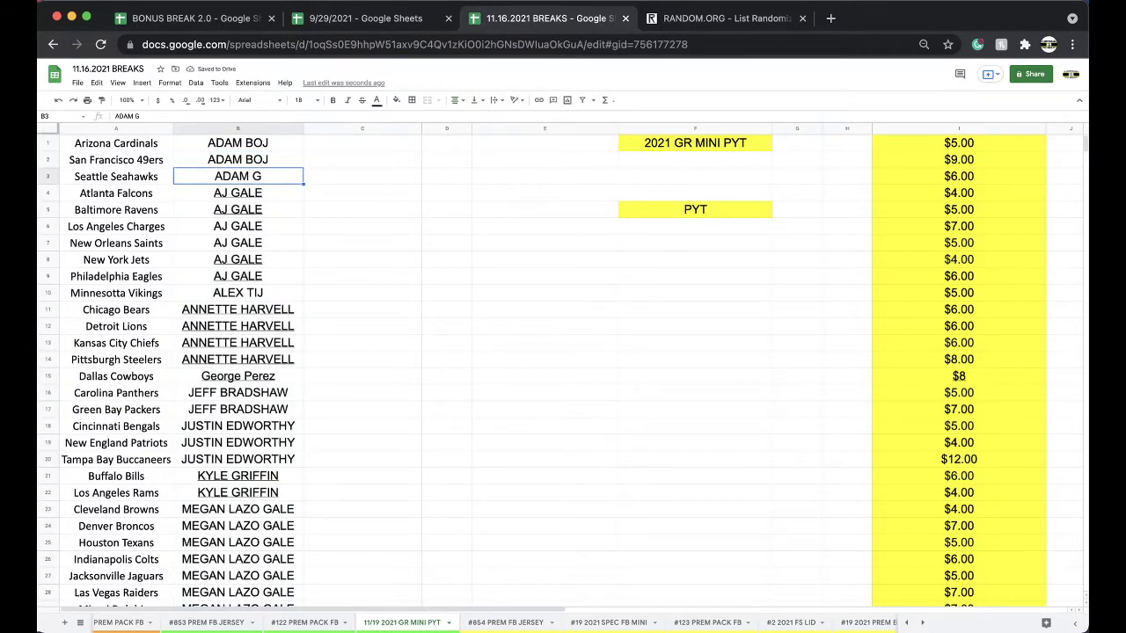
pyautogui.press('Down')
pyautogui.press('Down')
pyautogui.press('Down')
pyautogui.press('Down')
pyautogui.press('Down')
pyautogui.press('Down')
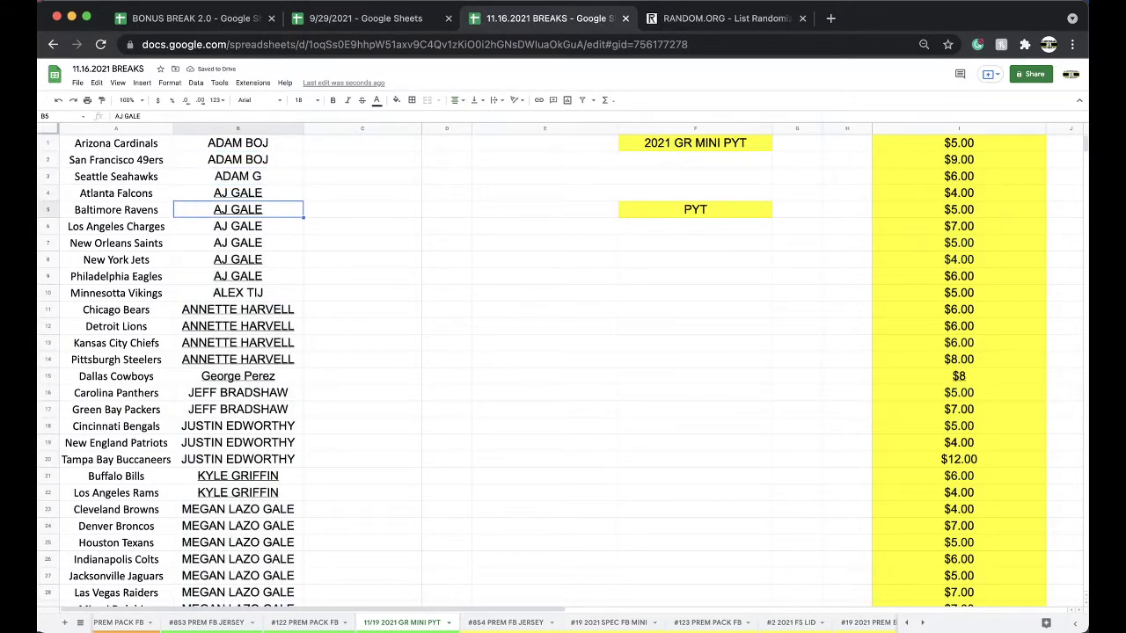
pyautogui.press('Down')
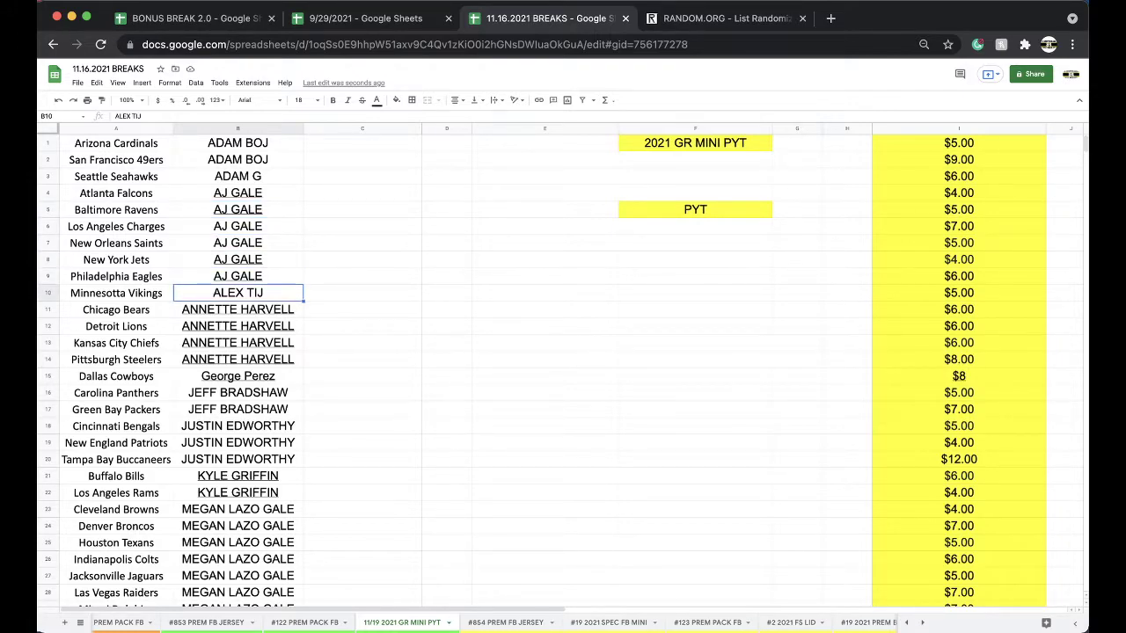
pyautogui.press('Down')
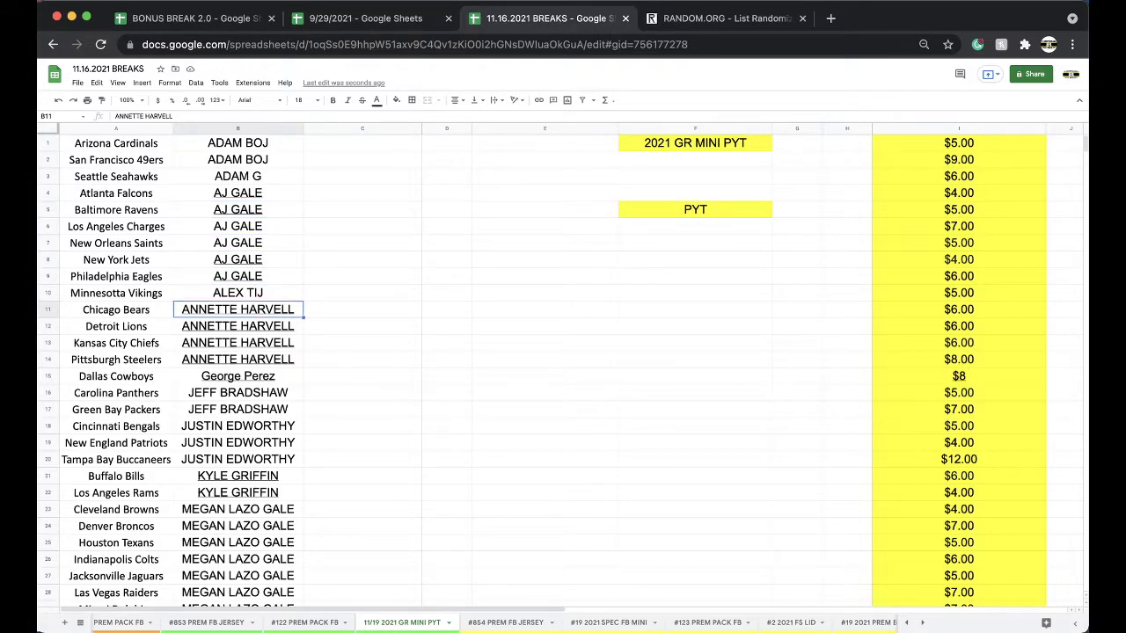
pyautogui.press('Down')
pyautogui.press('Down')
pyautogui.press('Down')
pyautogui.press('Down')
pyautogui.press('Down')
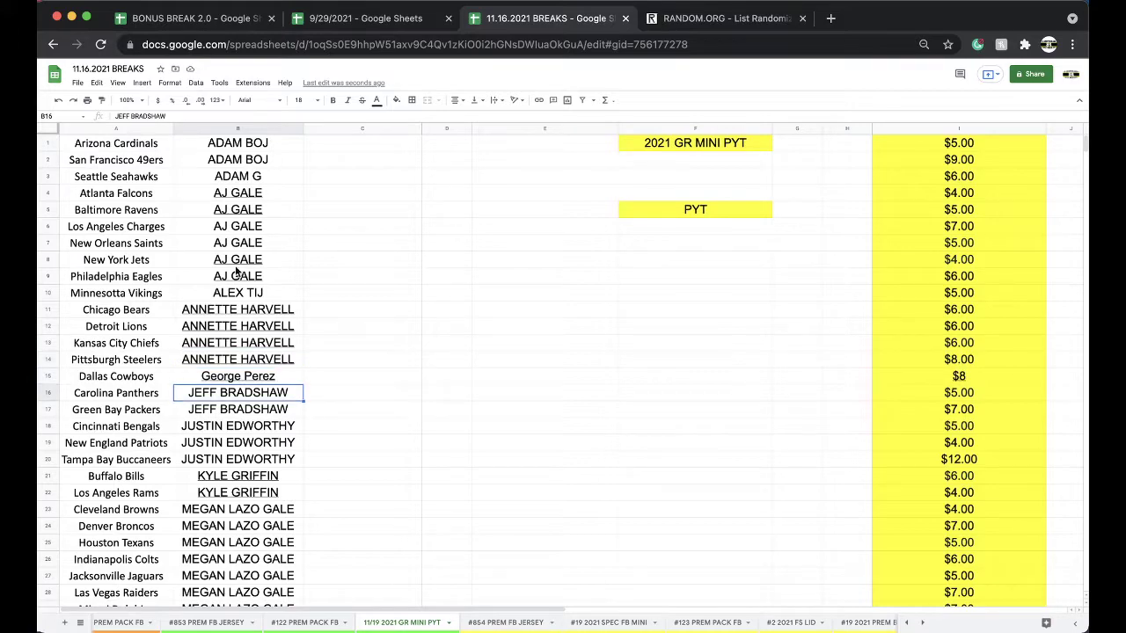
pyautogui.scroll(-1, 239, 273)
pyautogui.press('Down')
pyautogui.press('Down')
pyautogui.scroll(-1, 227, 343)
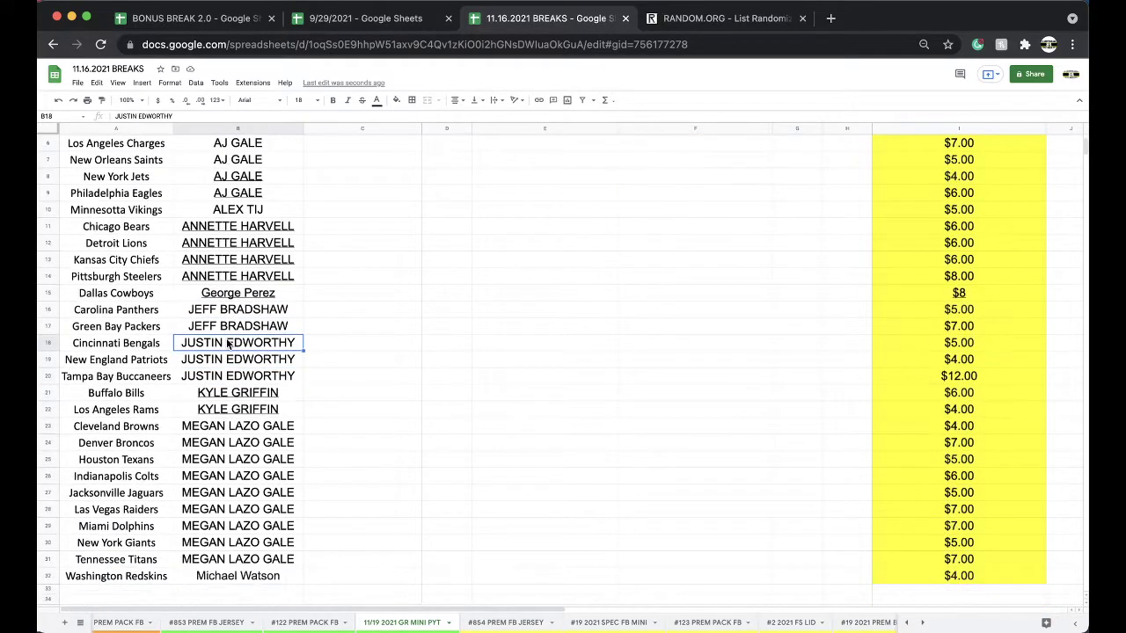
pyautogui.press('Down')
pyautogui.press('Down')
pyautogui.press('Down')
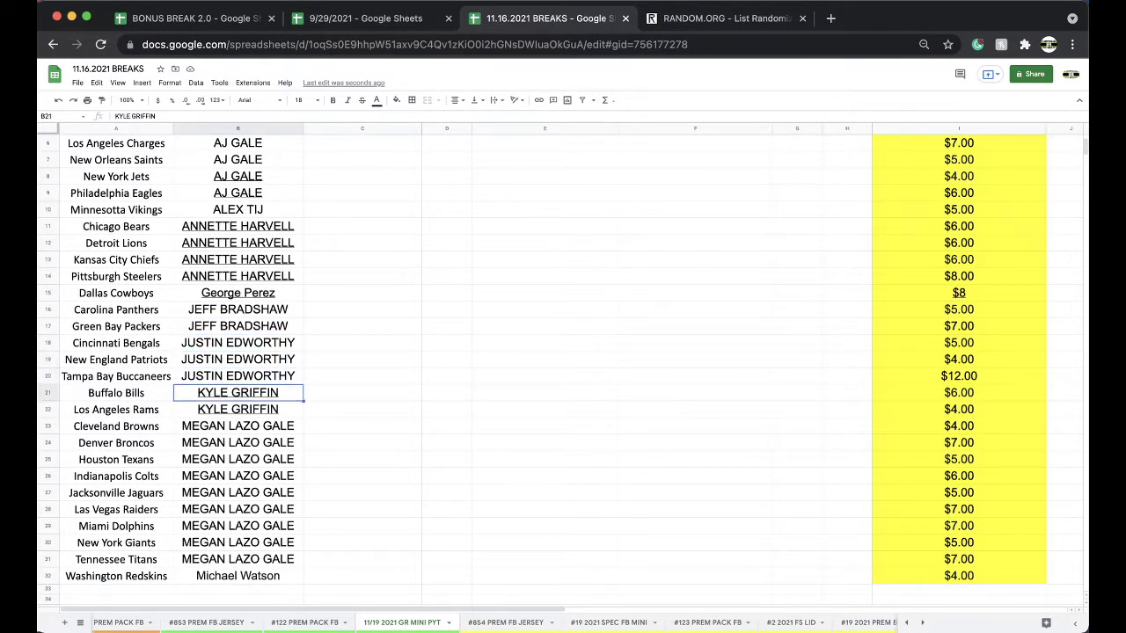
pyautogui.press('Down')
pyautogui.scroll(-1, 237, 352)
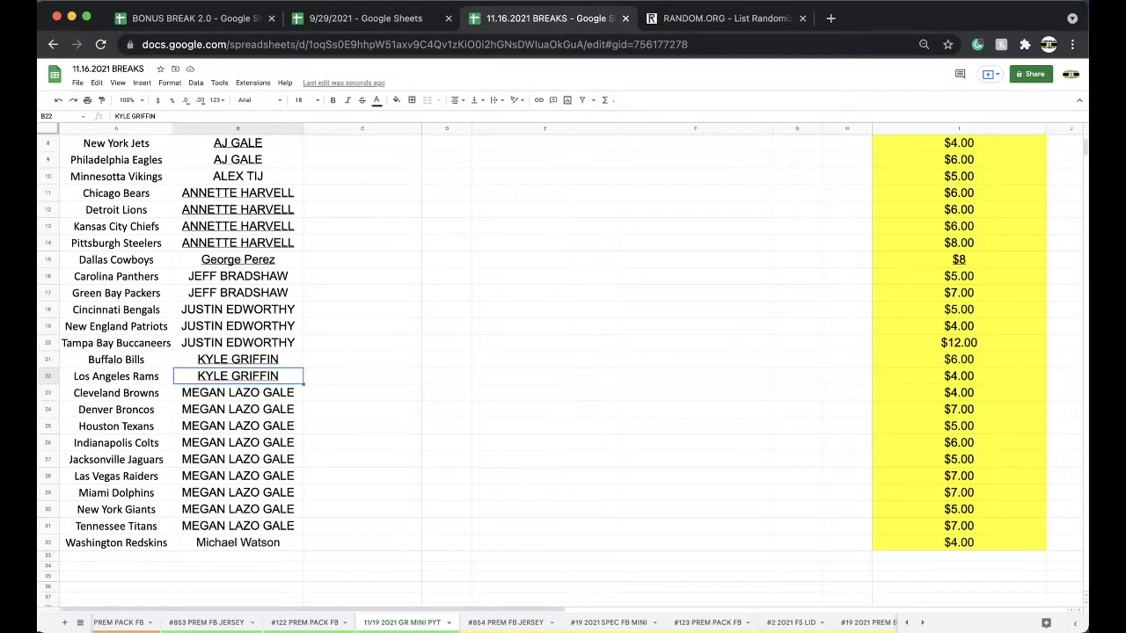
pyautogui.press('Down')
pyautogui.press('Down')
pyautogui.press('Down')
pyautogui.press('Down')
pyautogui.press('Down')
pyautogui.press('Down')
pyautogui.press('Down')
pyautogui.press('Down')
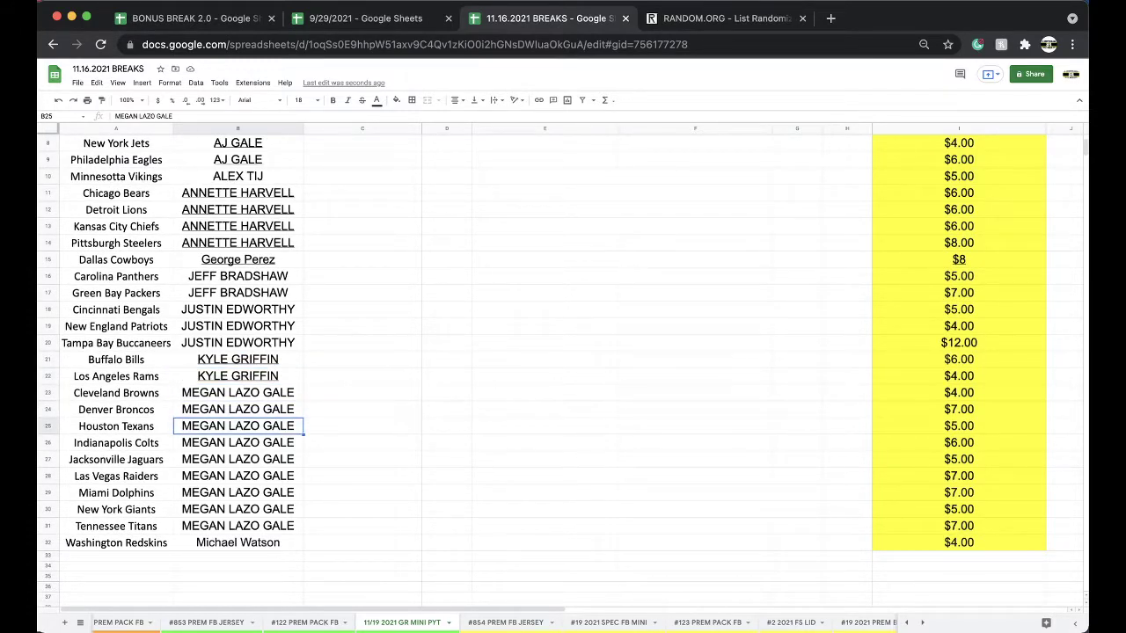
pyautogui.press('Down')
pyautogui.press('Down')
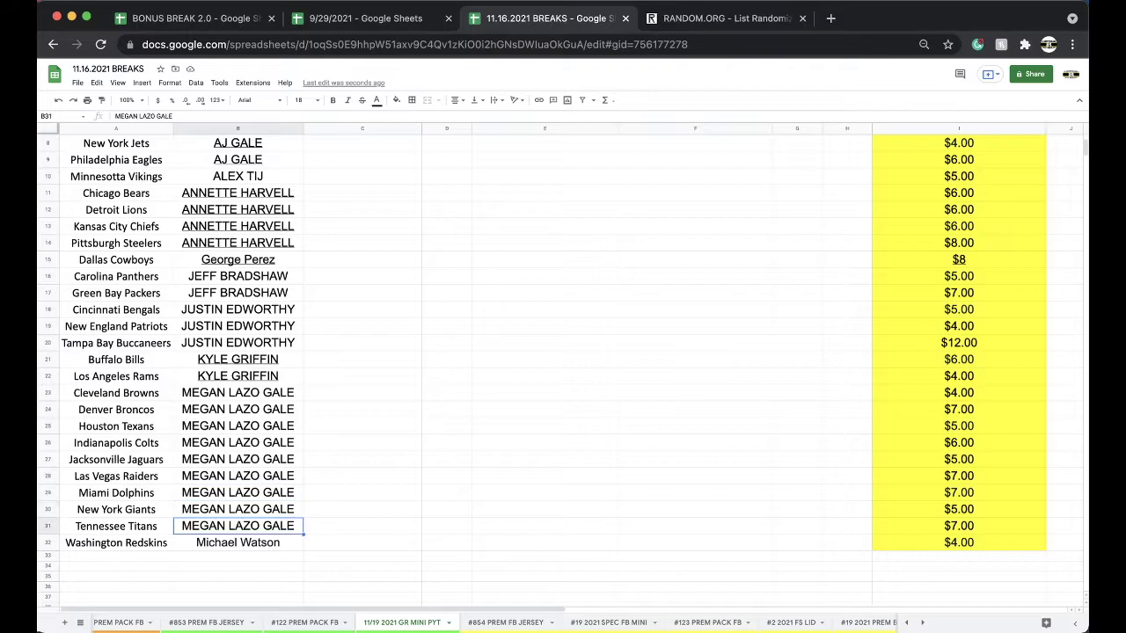
pyautogui.scroll(3, 209, 445)
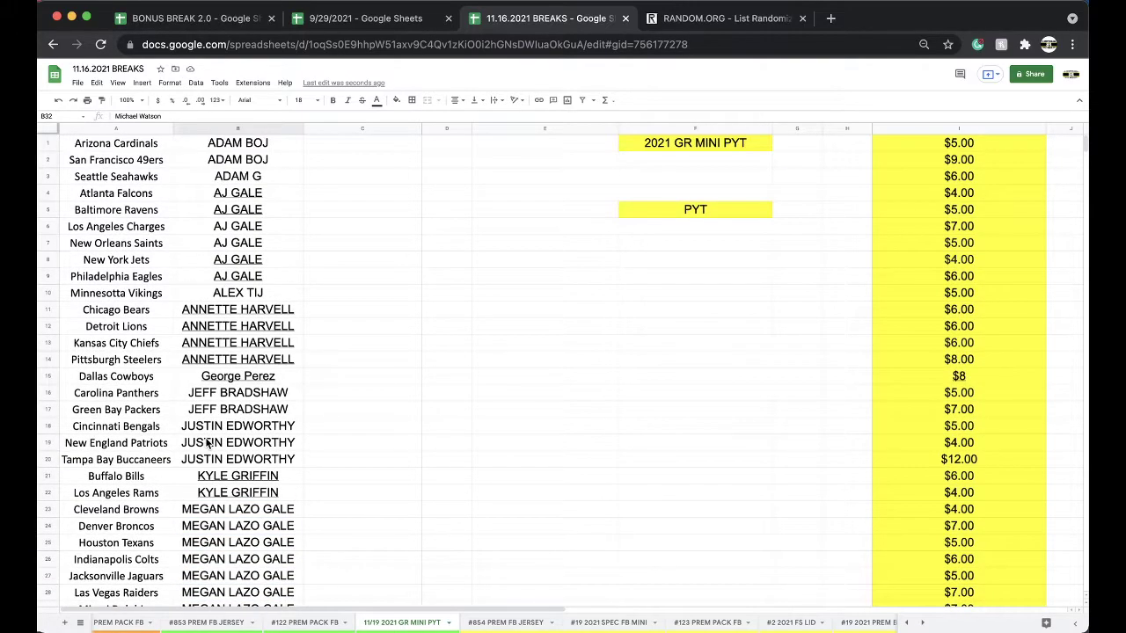
pyautogui.scroll(-3, 209, 444)
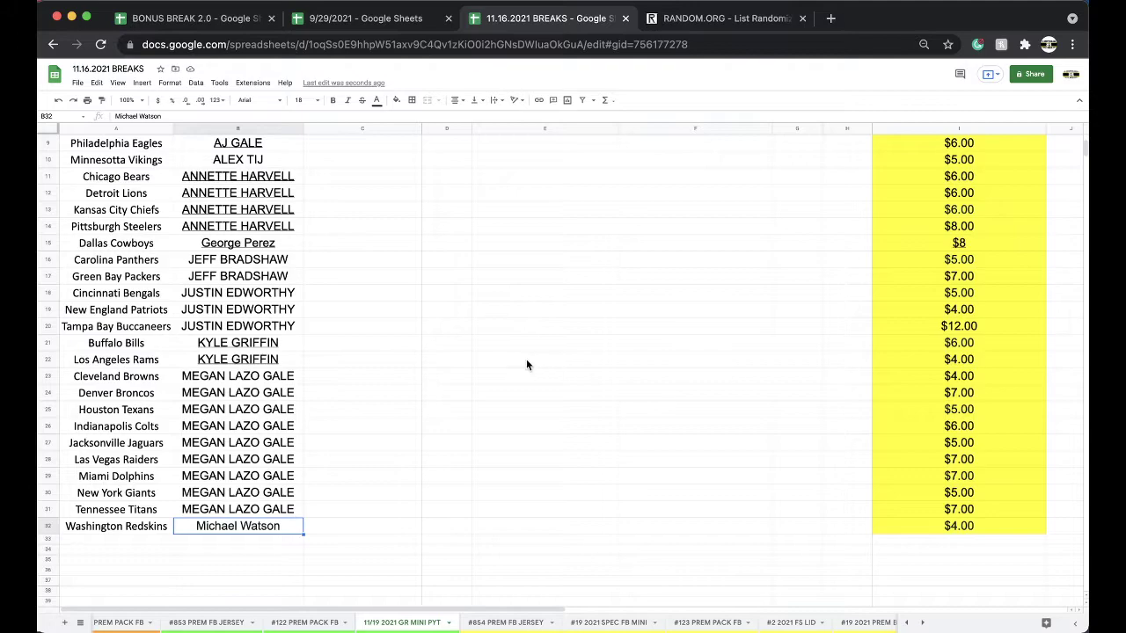
pyautogui.scroll(3, 526, 365)
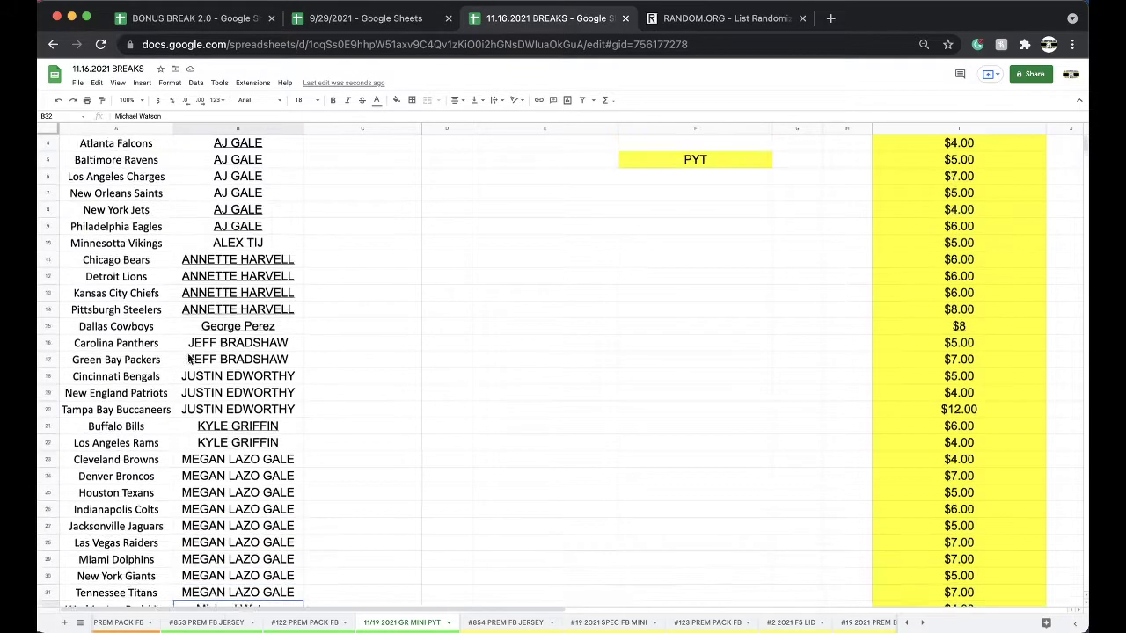
pyautogui.rightClick(394, 622)
pyautogui.click(405, 365)
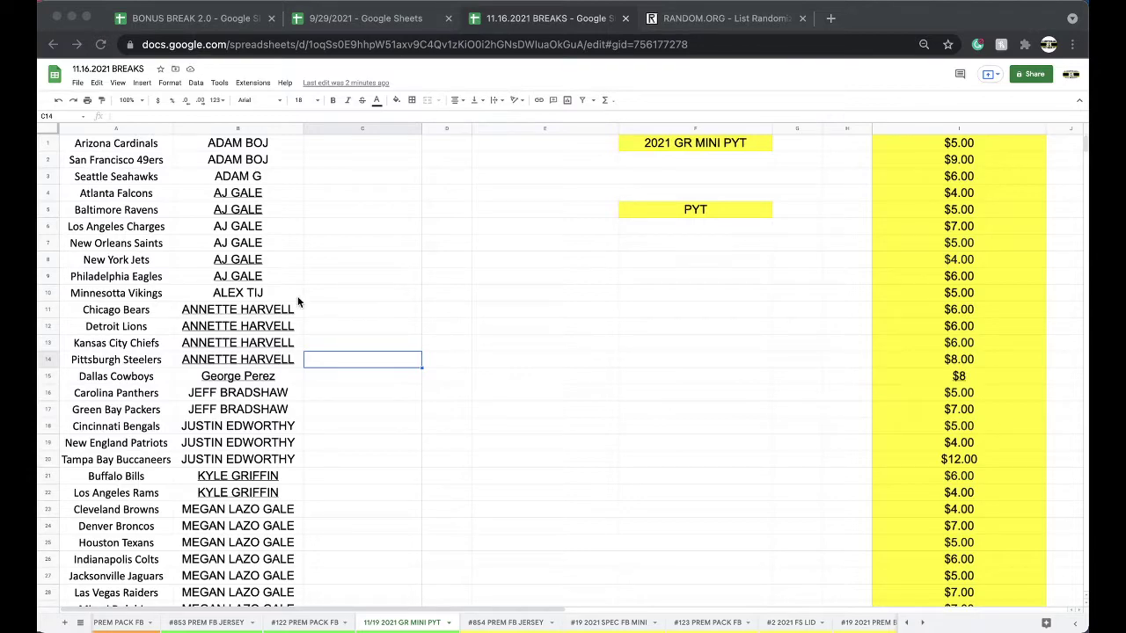
# Re-sort the roster rows A to Z by team name in column A.
pyautogui.click(130, 125)
pyautogui.click(117, 126)
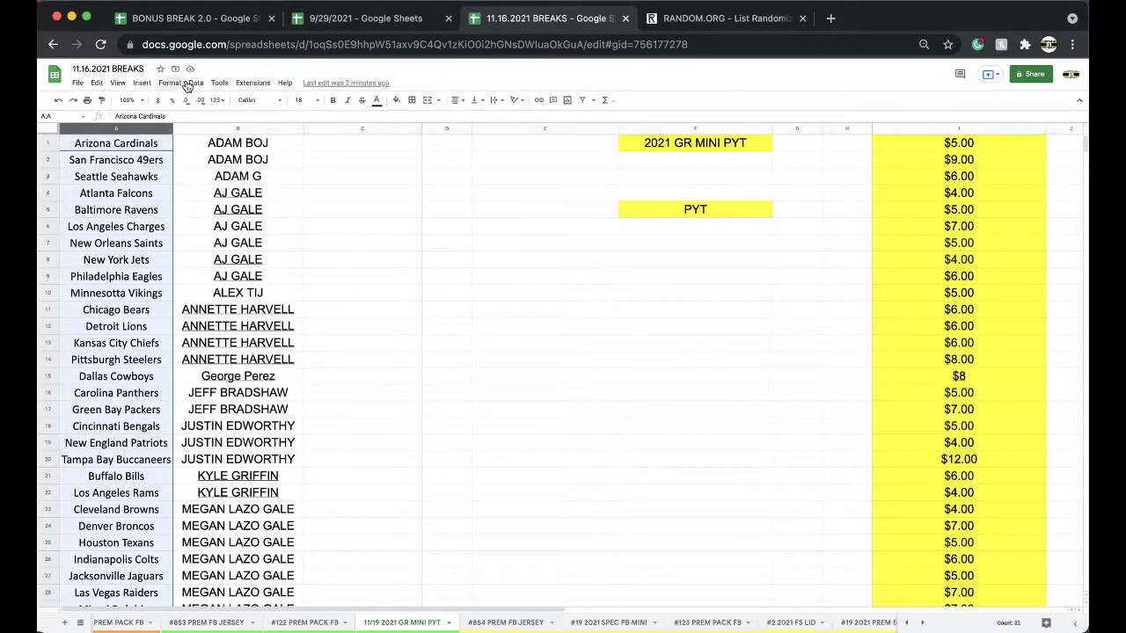
pyautogui.click(195, 83)
pyautogui.moveTo(195, 83)
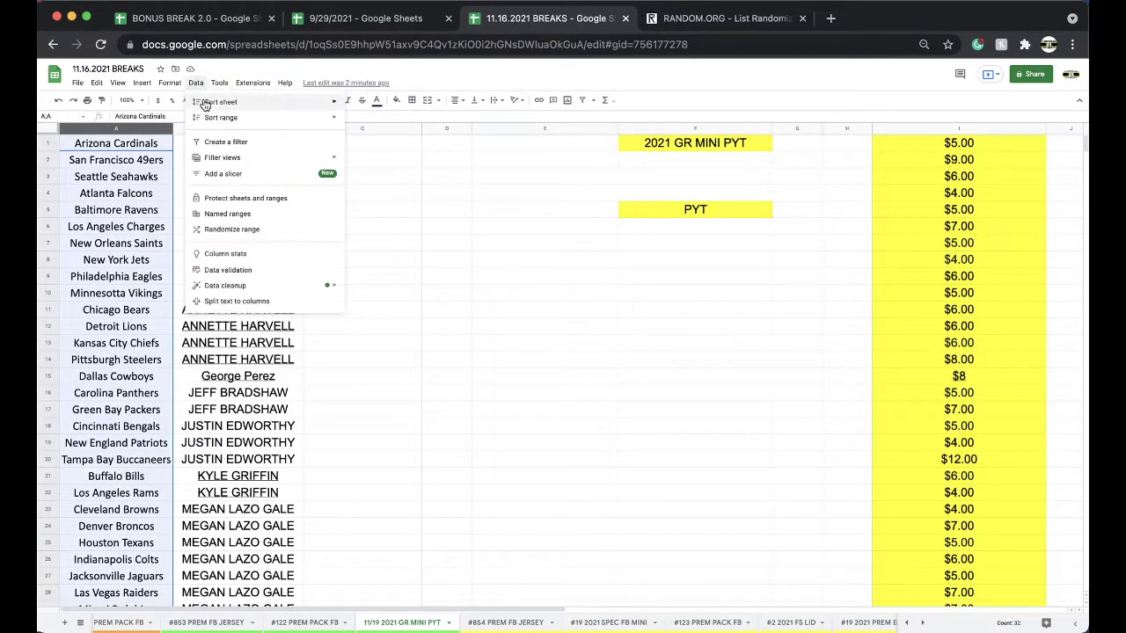
pyautogui.moveTo(246, 105)
pyautogui.click(405, 105)
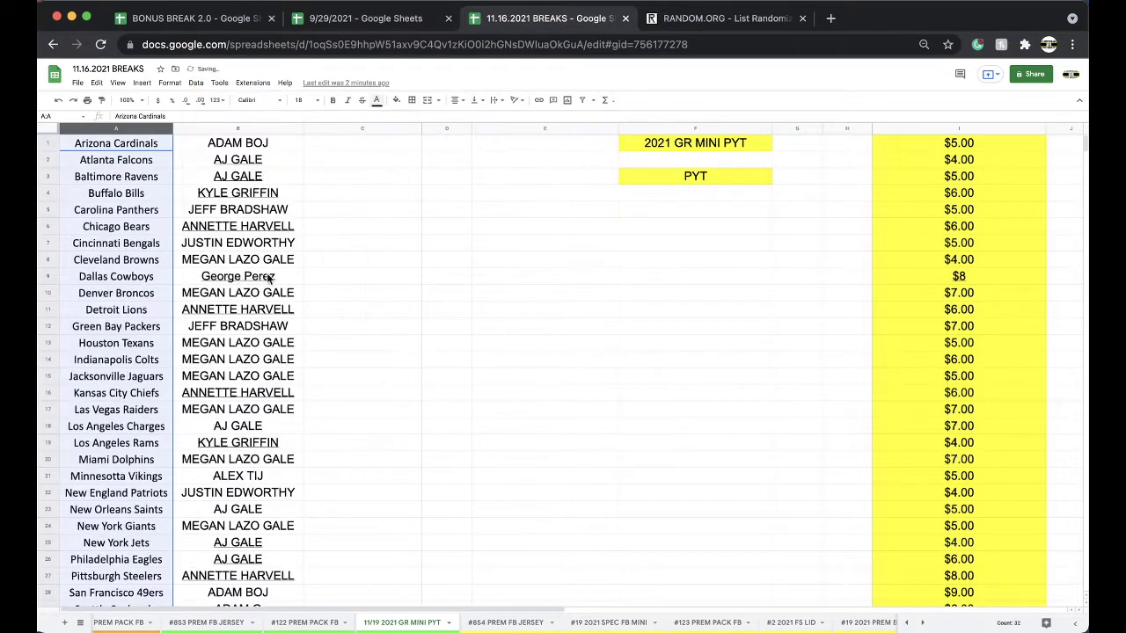
# Fill the Kansas City Chiefs owner cell B16 red.
pyautogui.click(227, 392)
pyautogui.click(396, 101)
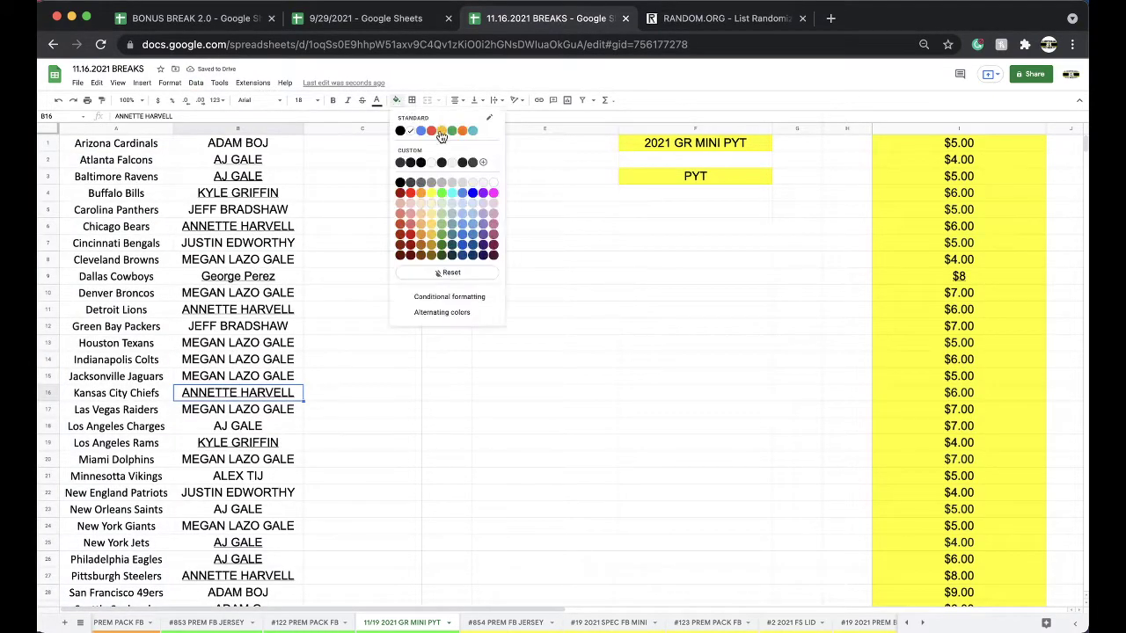
pyautogui.click(431, 130)
pyautogui.click(277, 129)
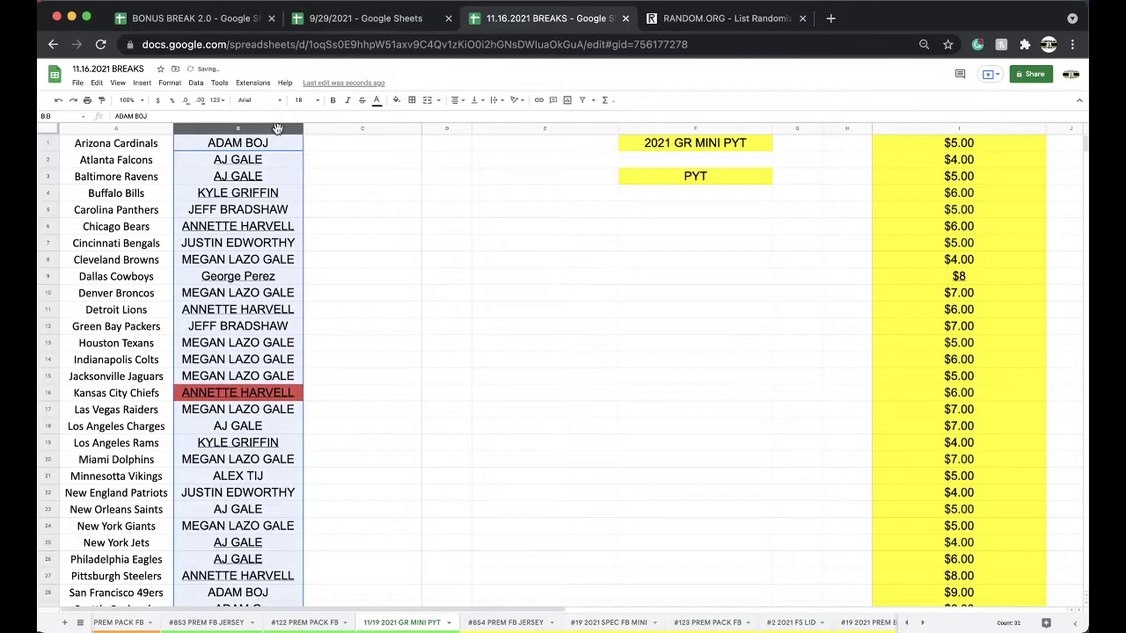
# Reload the List Randomizer, shuffle the 32 names, then re-randomize three more times.
pyautogui.click(677, 19)
pyautogui.click(641, 42)
pyautogui.press('Return')
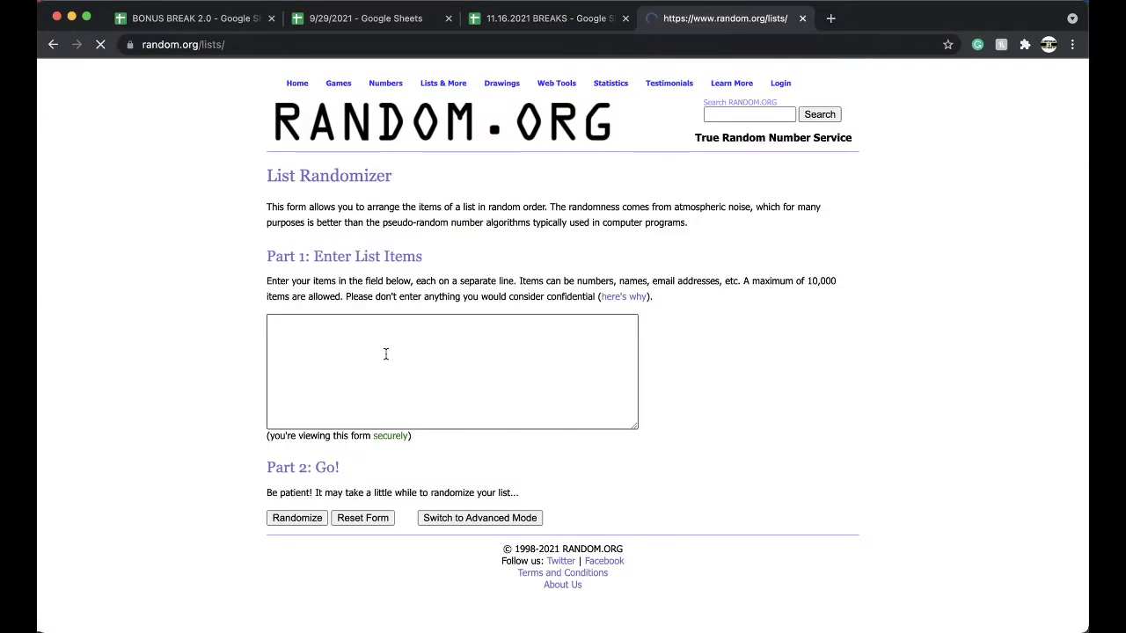
pyautogui.click(297, 517)
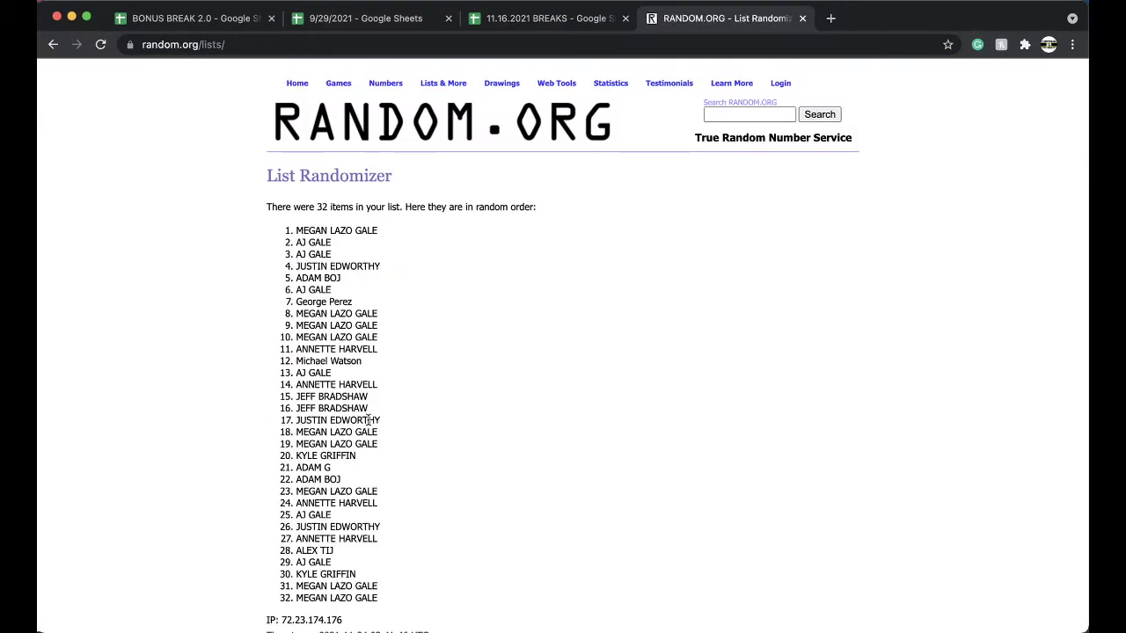
pyautogui.scroll(-4, 290, 528)
pyautogui.click(285, 541)
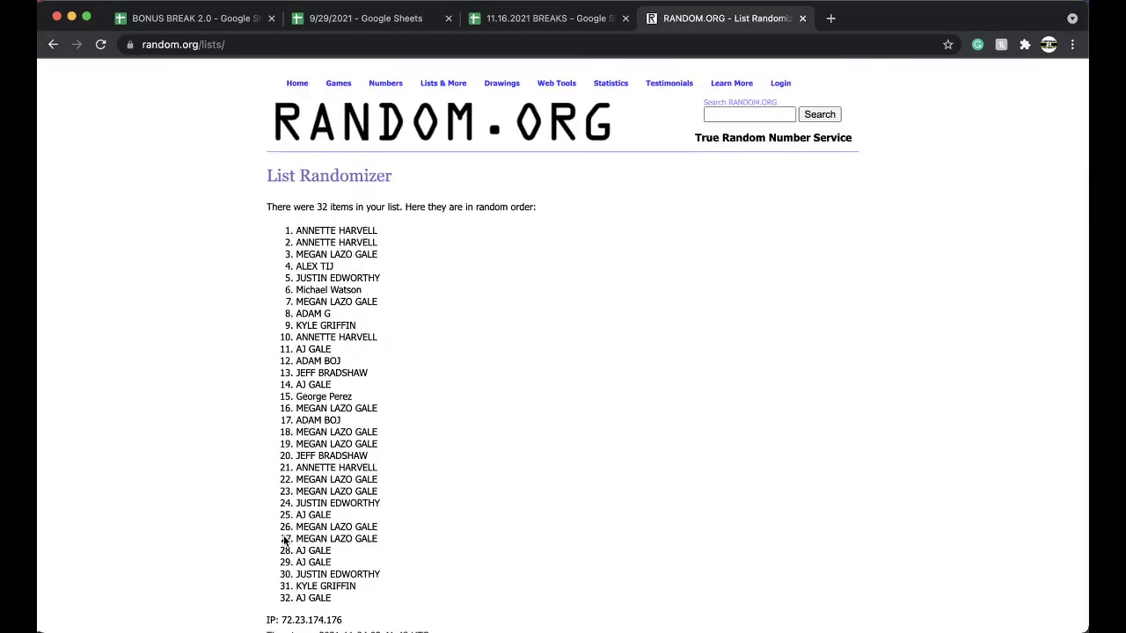
pyautogui.scroll(-5, 284, 541)
pyautogui.click(285, 539)
pyautogui.scroll(-5, 284, 538)
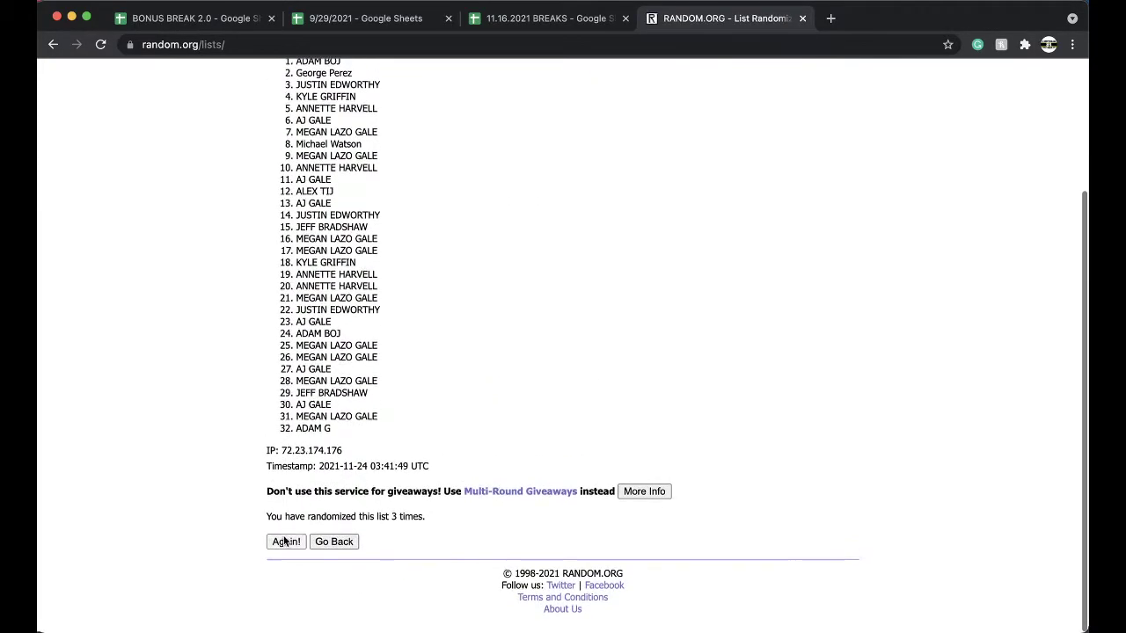
pyautogui.click(285, 538)
pyautogui.scroll(-5, 285, 538)
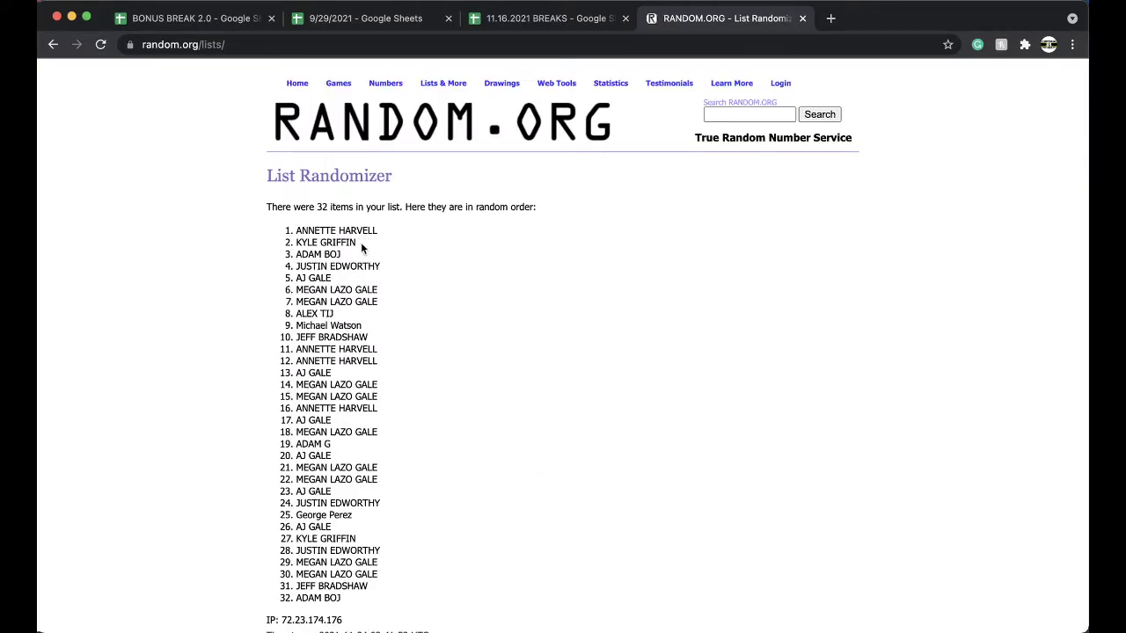
# Copy the two drawn winner names through cells E12:E13 of the roster sheet.
pyautogui.tripleClick(343, 231)
pyautogui.press('super+c')
pyautogui.click(534, 24)
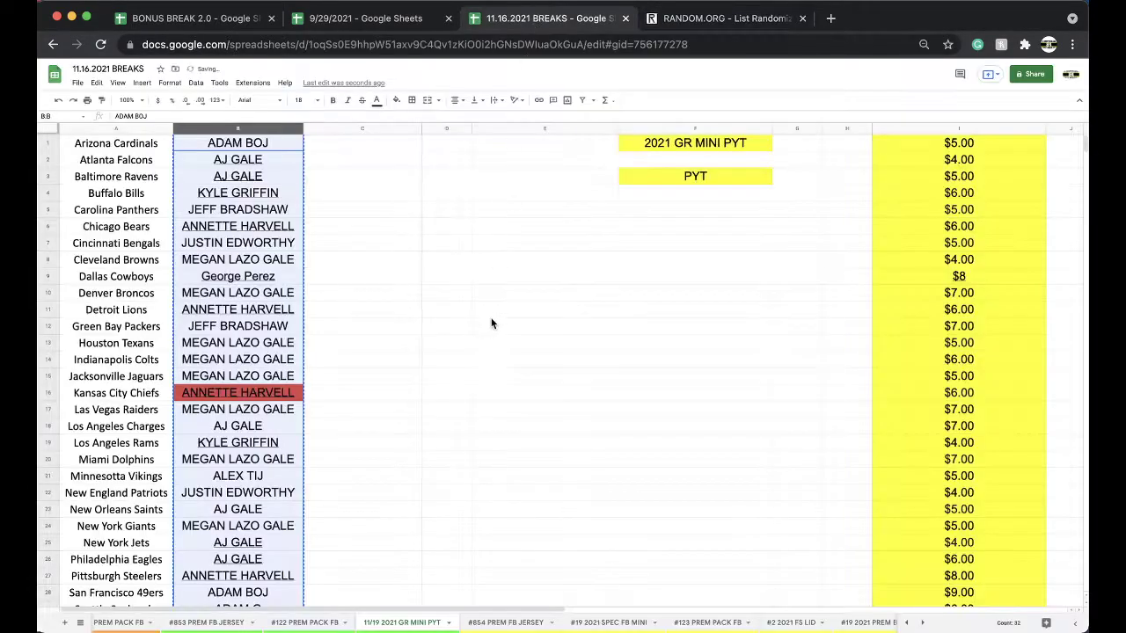
pyautogui.click(493, 327)
pyautogui.press('super+v')
pyautogui.click(290, 360)
pyautogui.click(507, 346)
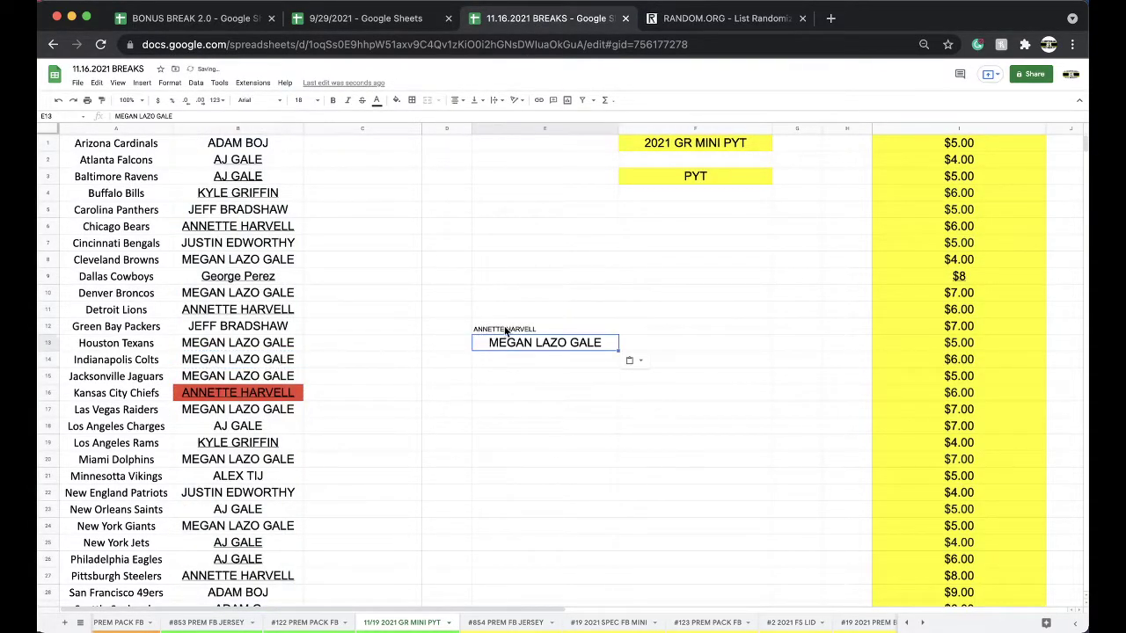
pyautogui.moveTo(507, 343); pyautogui.dragTo(507, 327)
pyautogui.press('BackSpace')
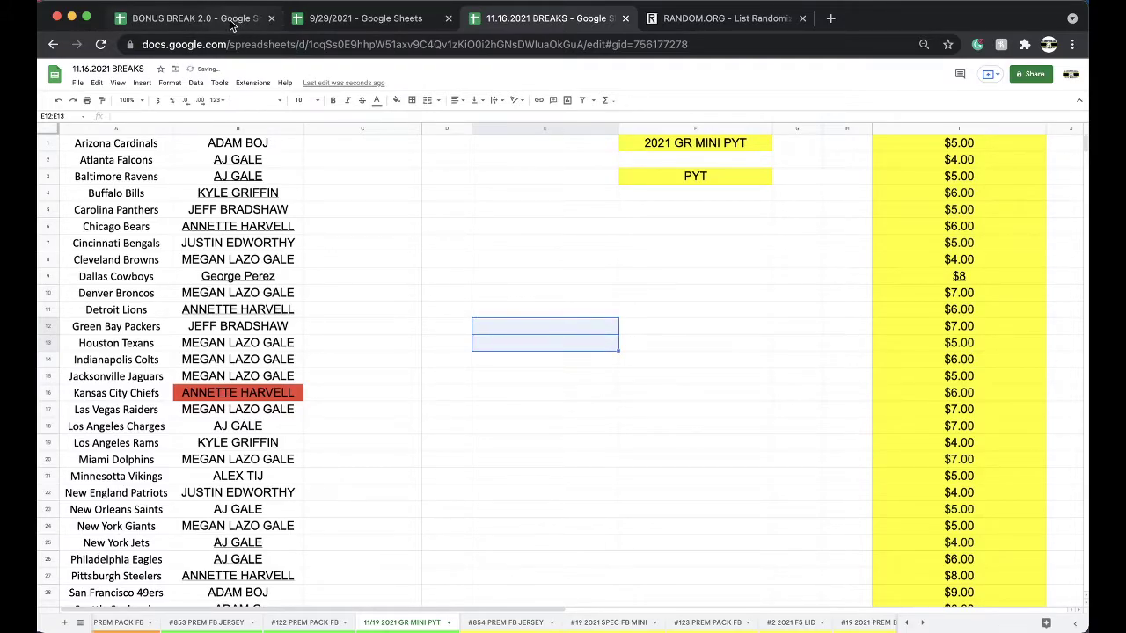
# Paste the two winners as values into C30:C31 of BONUS BREAK 2.0.
pyautogui.click(193, 18)
pyautogui.click(367, 448)
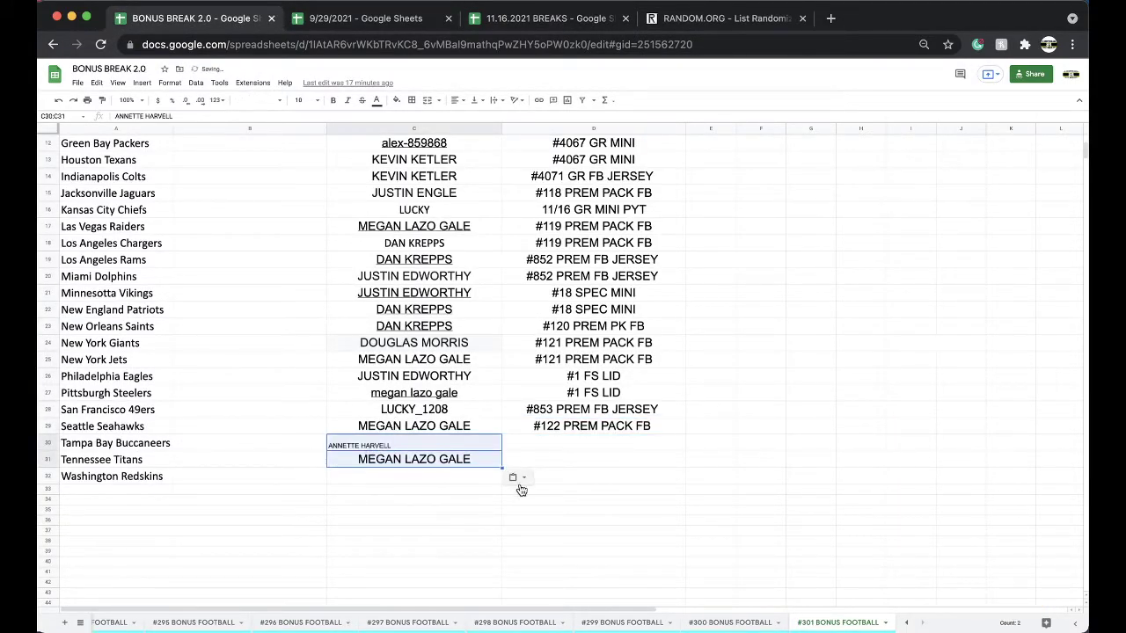
pyautogui.click(517, 480)
pyautogui.click(544, 497)
# Label both winners '11/19 GR MINI PYT' in D30 and D31.
pyautogui.click(524, 452)
pyautogui.write('11/16 G')
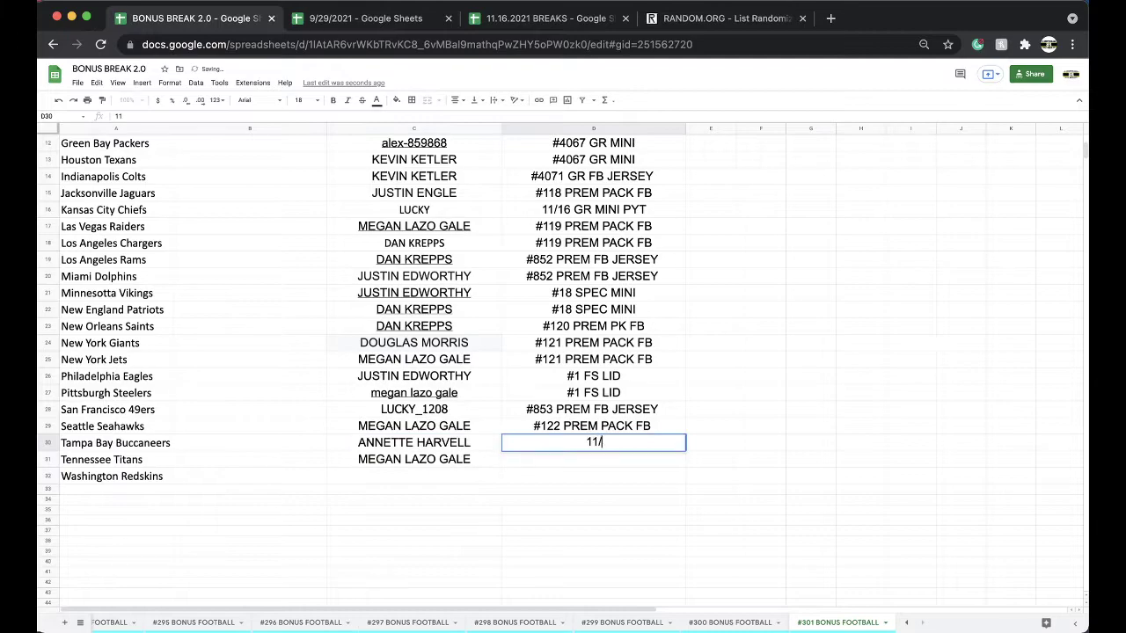
pyautogui.press('BackSpace')
pyautogui.press('BackSpace')
pyautogui.press('BackSpace')
pyautogui.press('BackSpace')
pyautogui.write('19 GR MINI PYT')
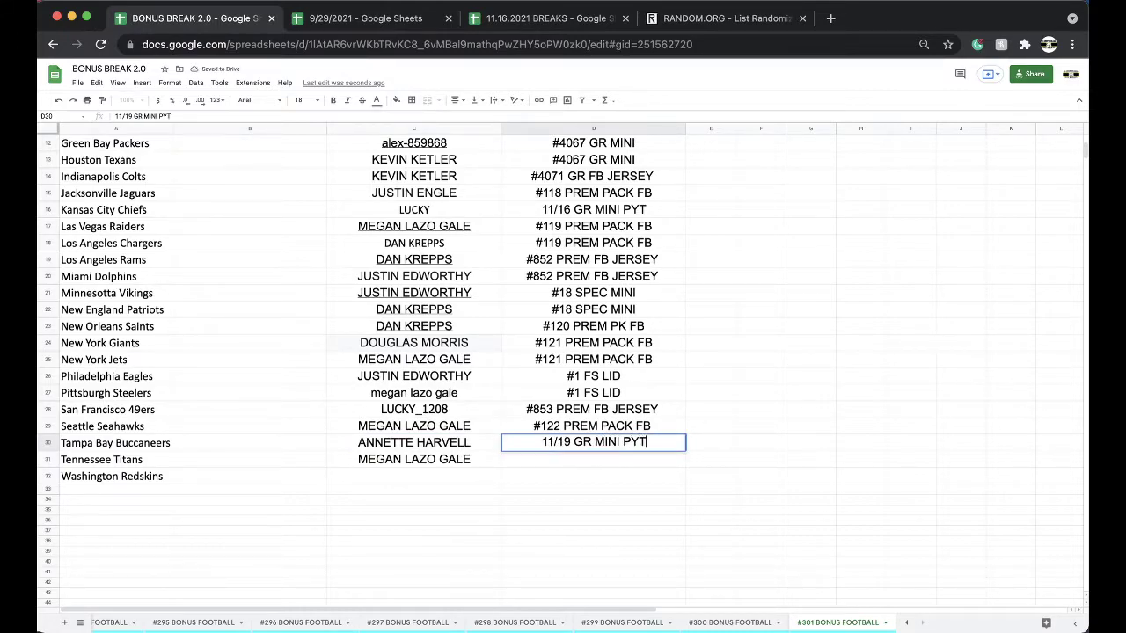
pyautogui.press('Return')
pyautogui.press('Up')
pyautogui.press('super+c')
pyautogui.press('Down')
pyautogui.press('super+v')
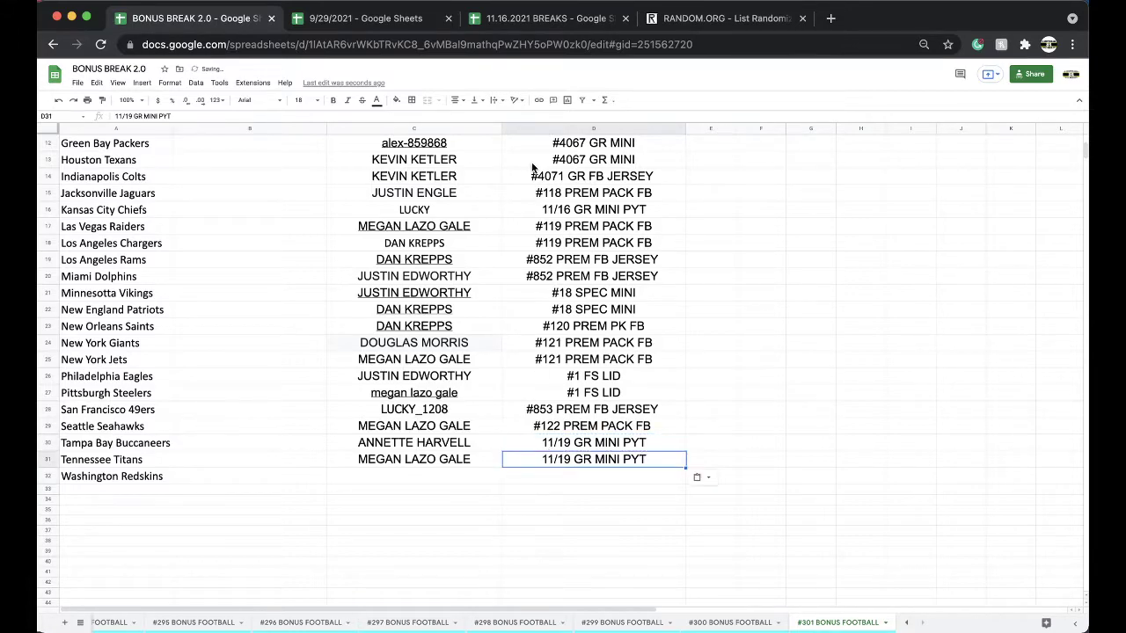
pyautogui.click(512, 21)
# Duplicate the 11/19 roster tab and rename the copy 11/25 2021 GR MINI PYT.
pyautogui.rightClick(402, 627)
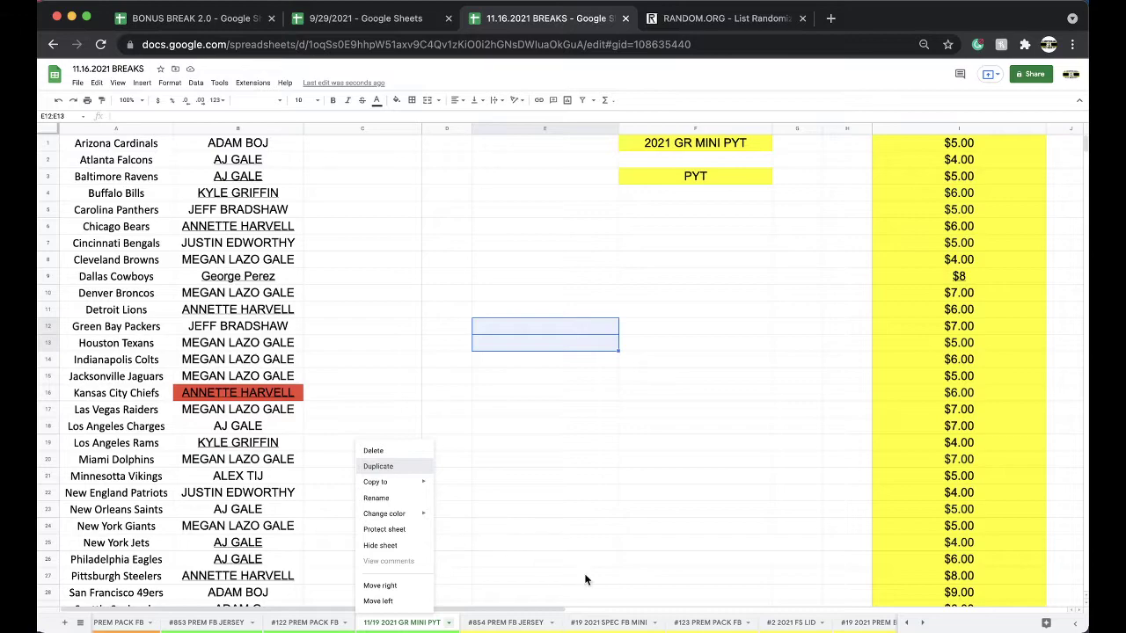
pyautogui.click(376, 468)
pyautogui.doubleClick(503, 624)
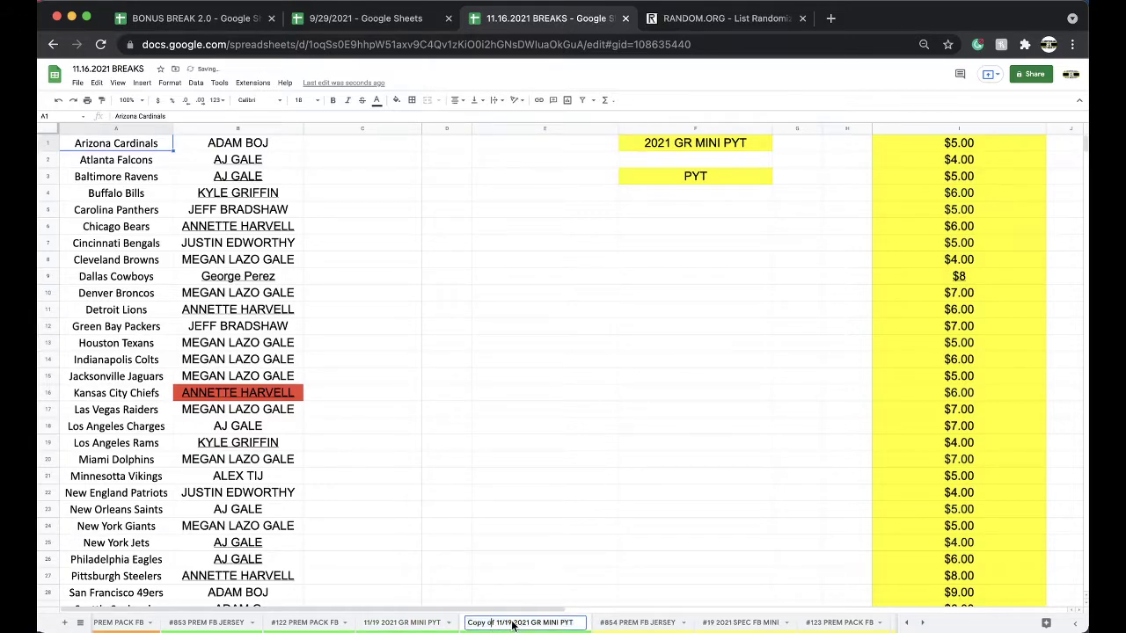
pyautogui.moveTo(513, 624); pyautogui.dragTo(402, 618)
pyautogui.write('11/25')
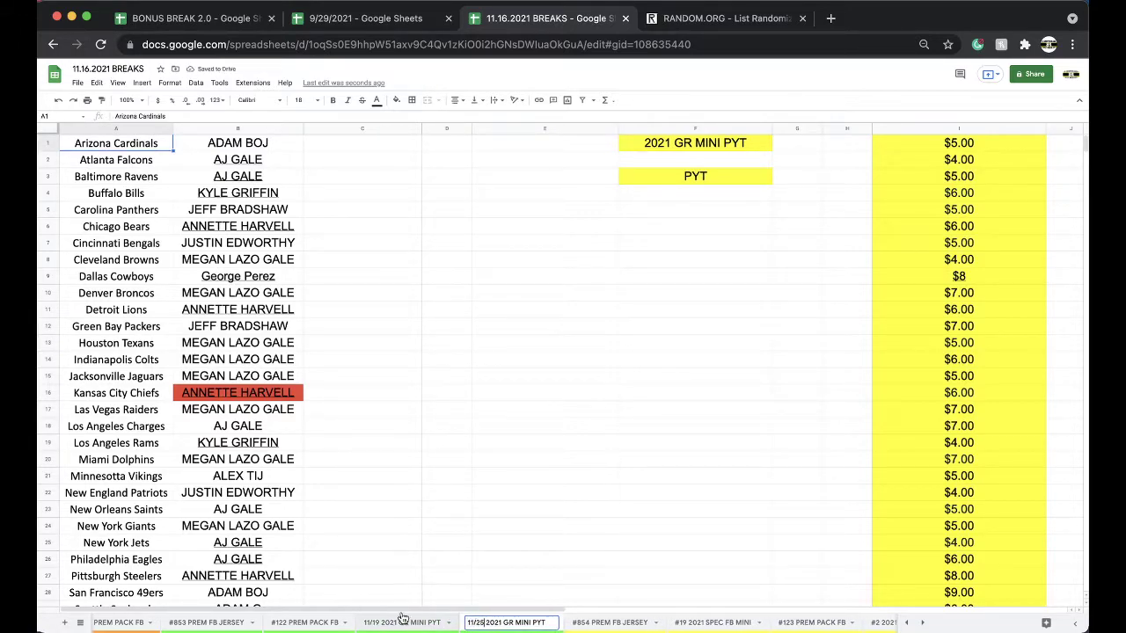
# Clear column B's owner names and red fill, then paste the column I prices into B.
pyautogui.click(273, 129)
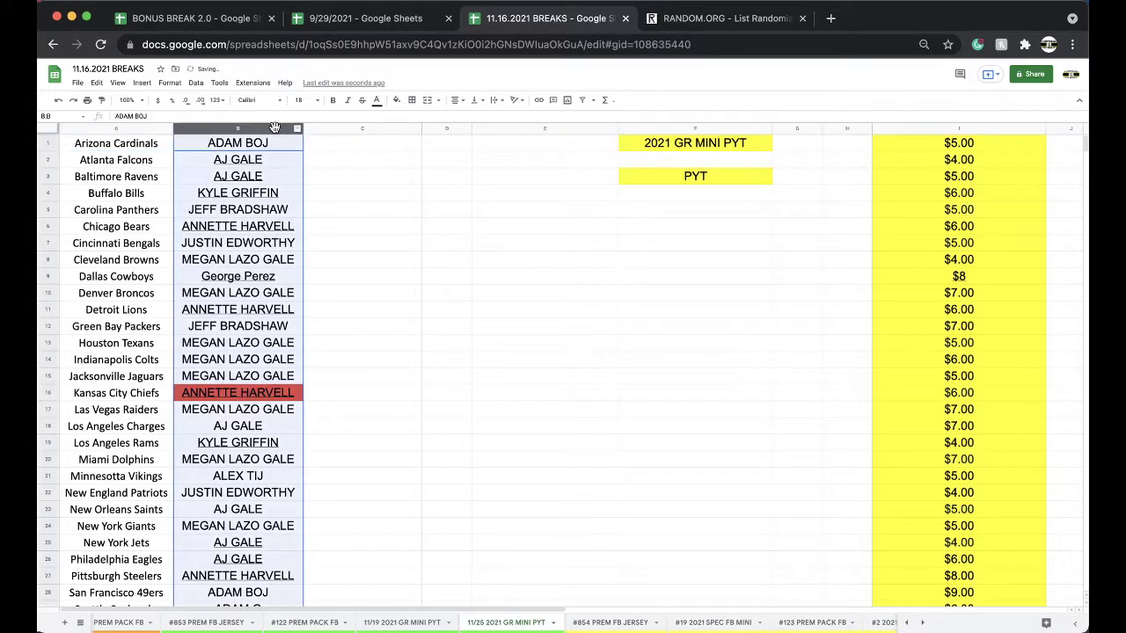
pyautogui.press('Delete')
pyautogui.click(398, 102)
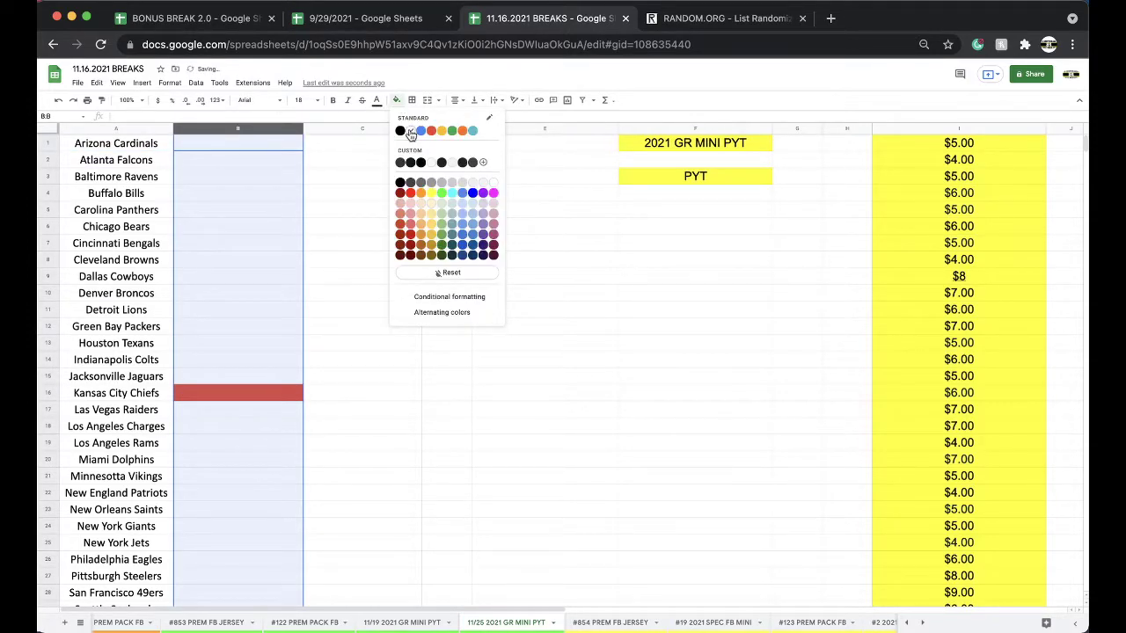
pyautogui.click(451, 161)
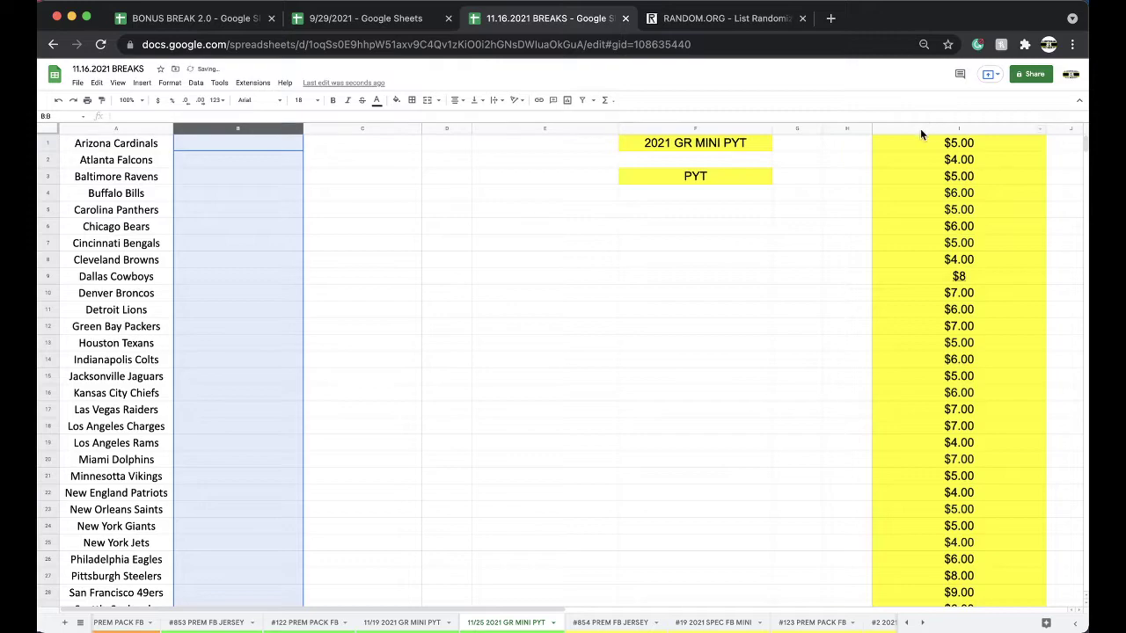
pyautogui.click(920, 129)
pyautogui.click(230, 149)
pyautogui.hotkey('ctrl', 'v')
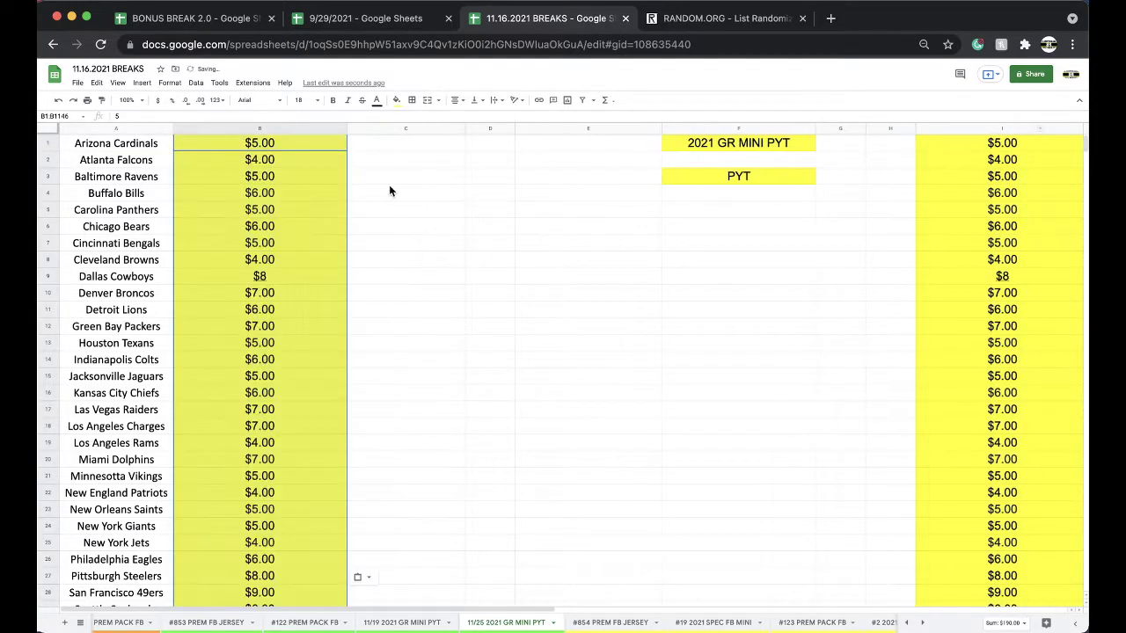
pyautogui.click(439, 192)
# Colour the new tab grey and move it after #19 2021 SPEC FB MINI.
pyautogui.rightClick(510, 624)
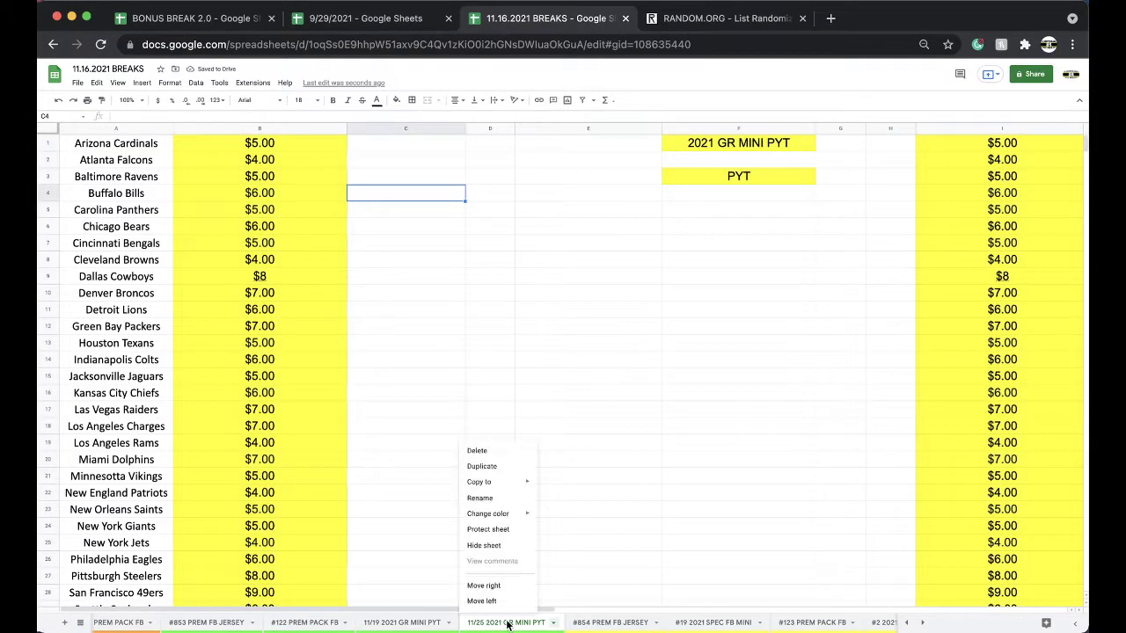
pyautogui.moveTo(497, 513)
pyautogui.click(580, 426)
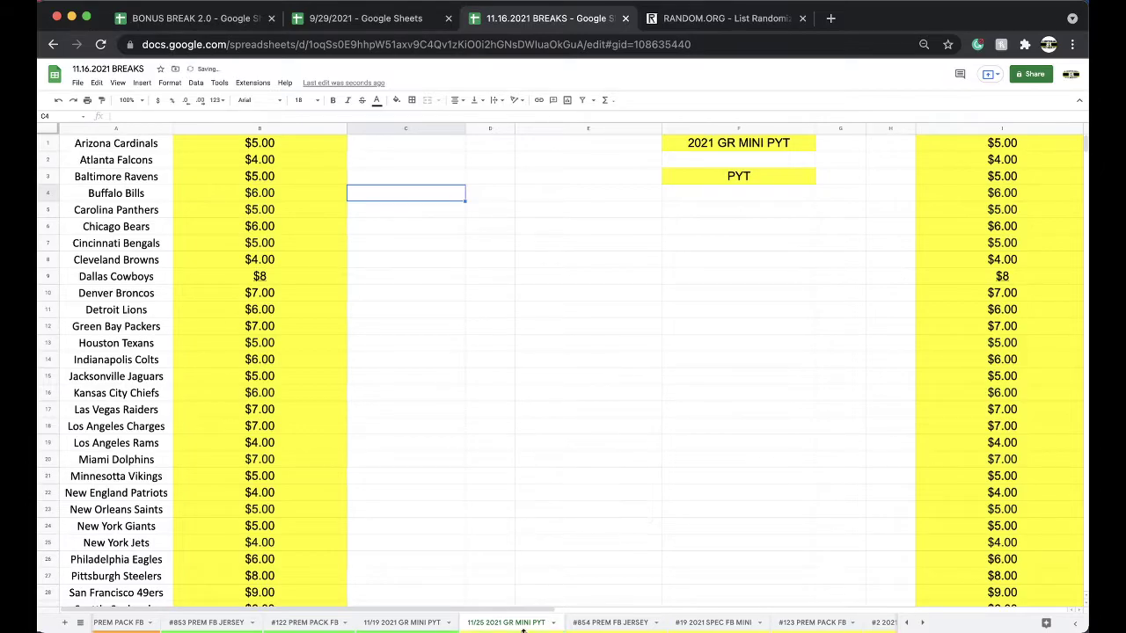
pyautogui.moveTo(526, 625); pyautogui.dragTo(717, 622)
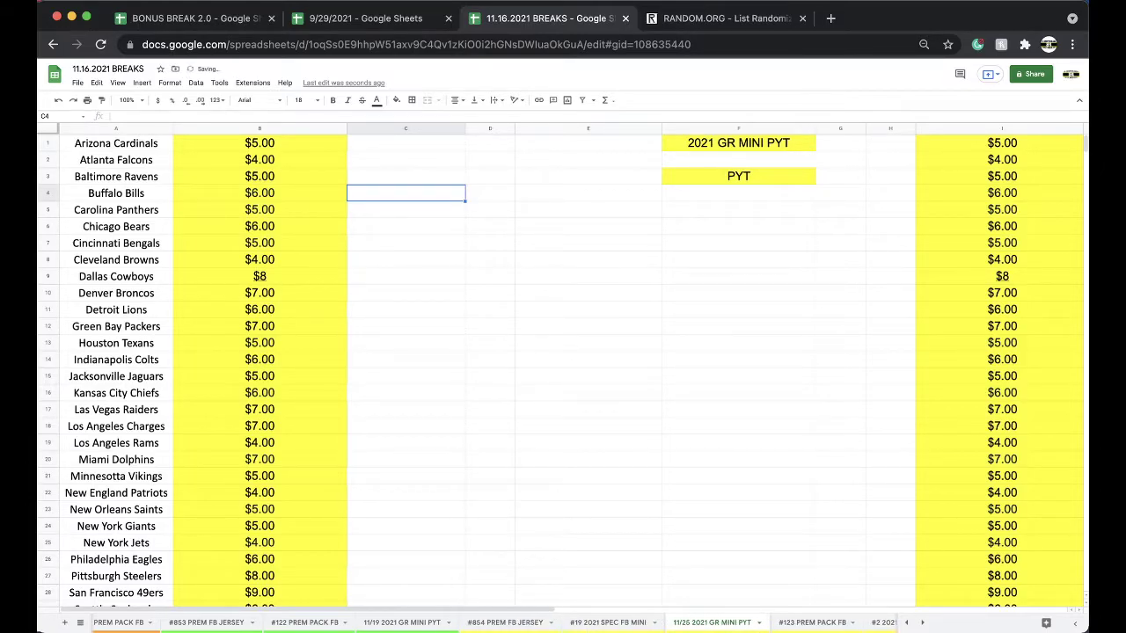